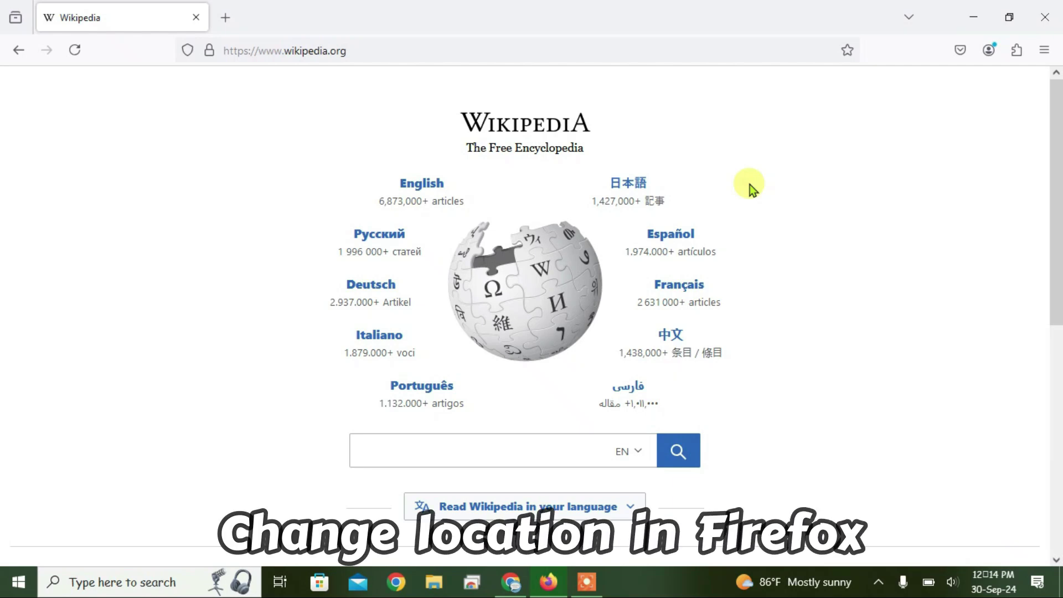
Open the Add-ons Manager from the toolbar extensions button and show the Extensions list
{"action": "left_click", "coordinate": [1043, 50]}
{"action": "left_click", "coordinate": [769, 199]}
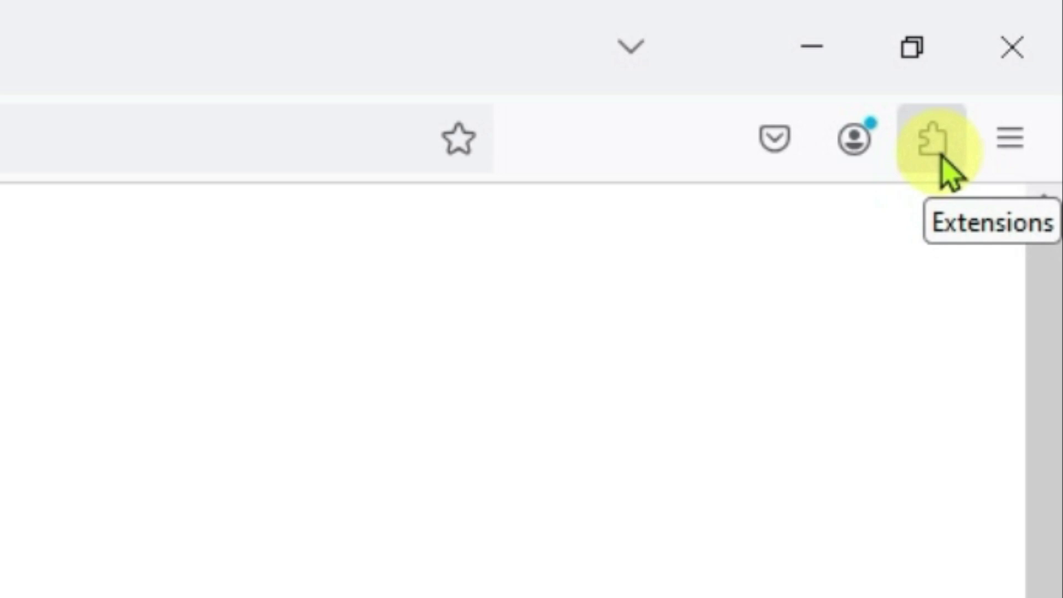
{"action": "left_click", "coordinate": [943, 158]}
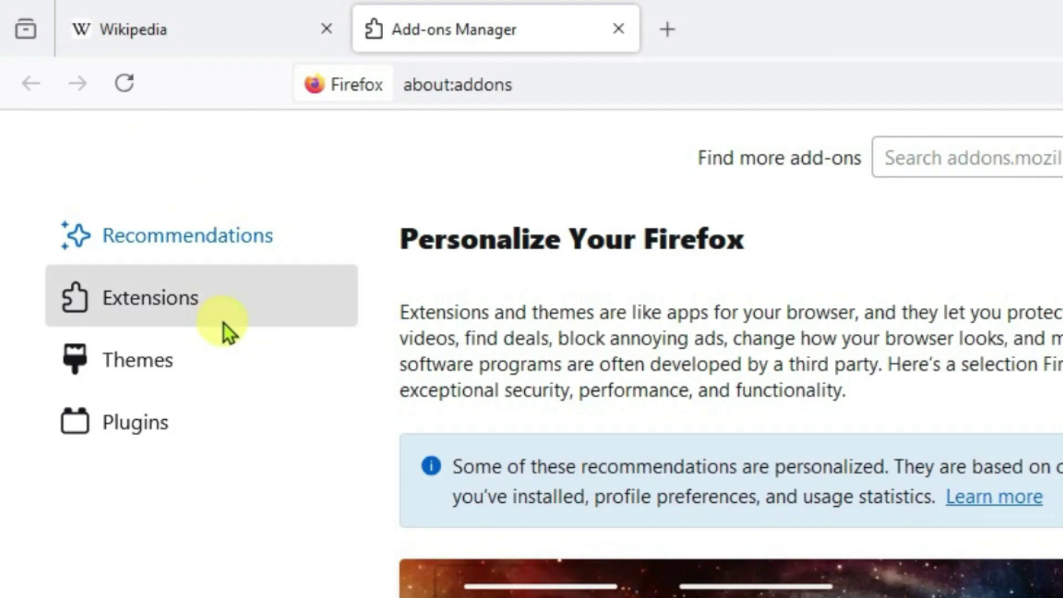
{"action": "left_click", "coordinate": [164, 298]}
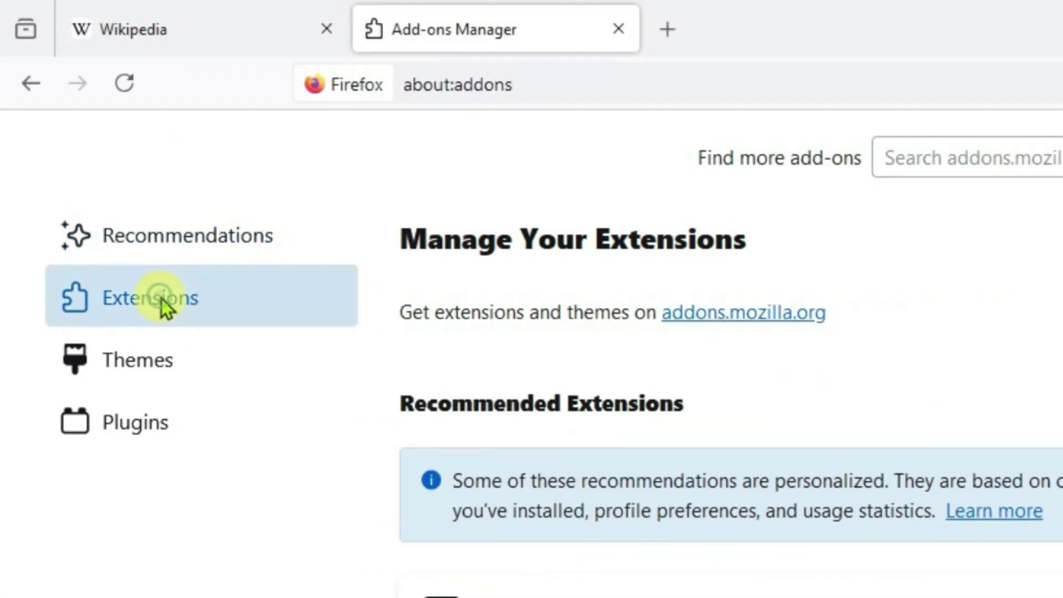
Search addons.mozilla.org for 'location', with Location Guard as the top result
{"action": "left_click", "coordinate": [758, 321]}
{"action": "left_click", "coordinate": [871, 128]}
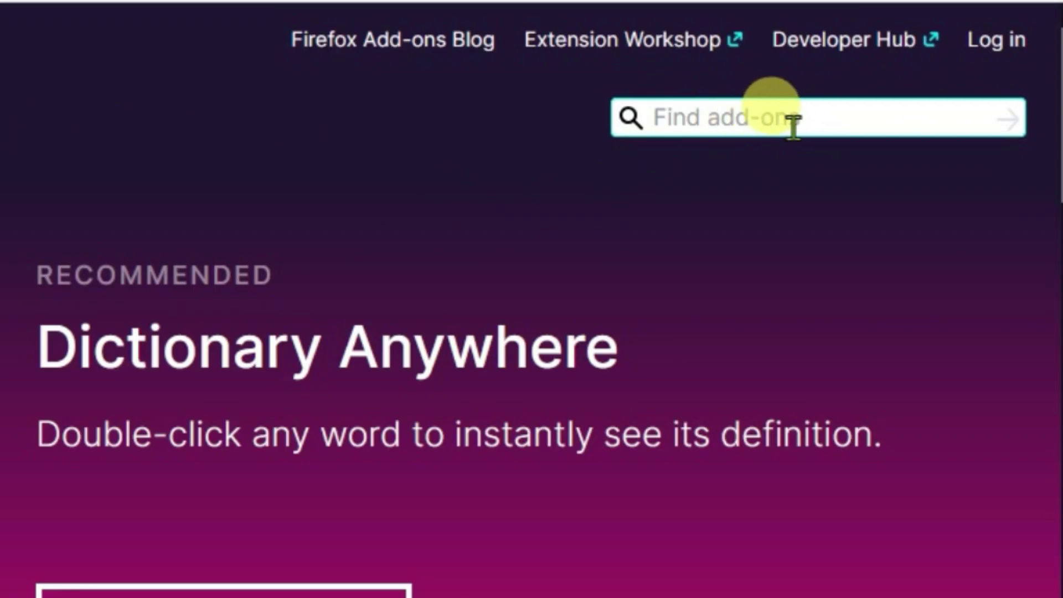
{"action": "left_click", "coordinate": [819, 121]}
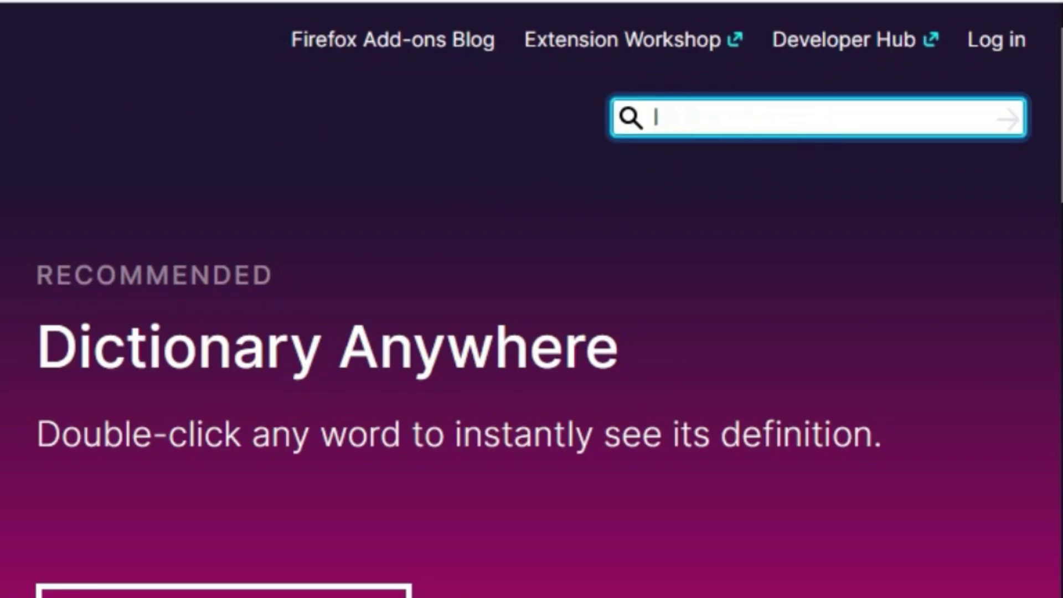
{"action": "type", "text": "location"}
{"action": "key", "text": "Return"}
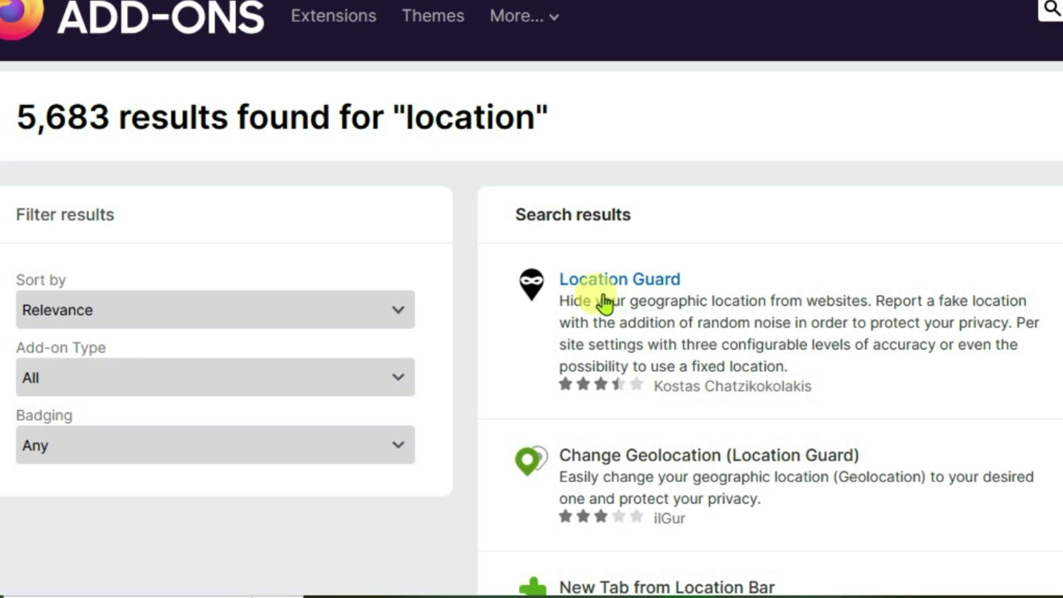
Install Location Guard from its add-on page, approving its permissions
{"action": "left_click", "coordinate": [710, 305]}
{"action": "left_click", "coordinate": [731, 424]}
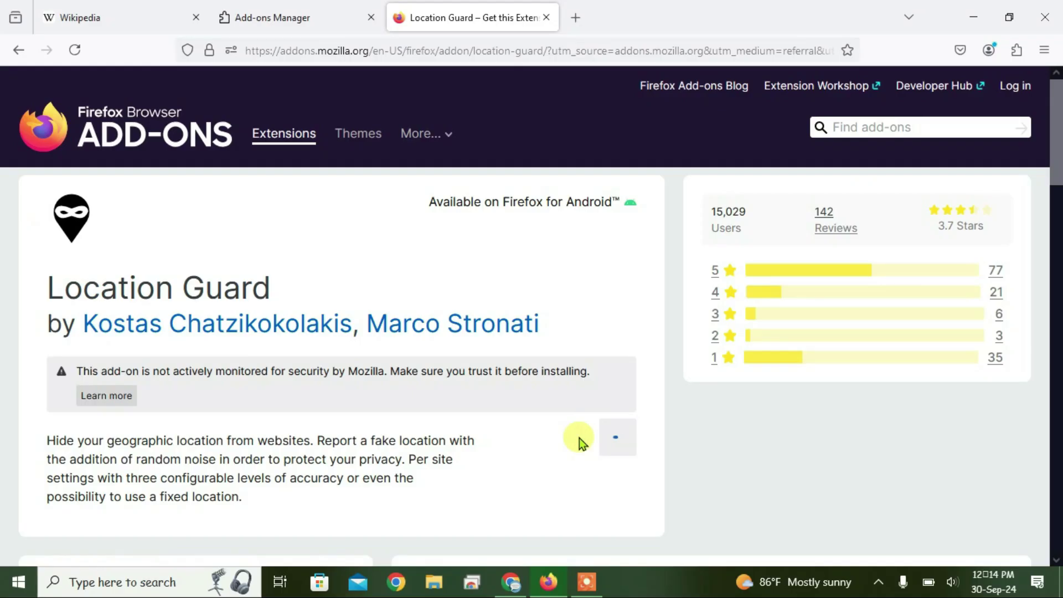
{"action": "left_click", "coordinate": [942, 184]}
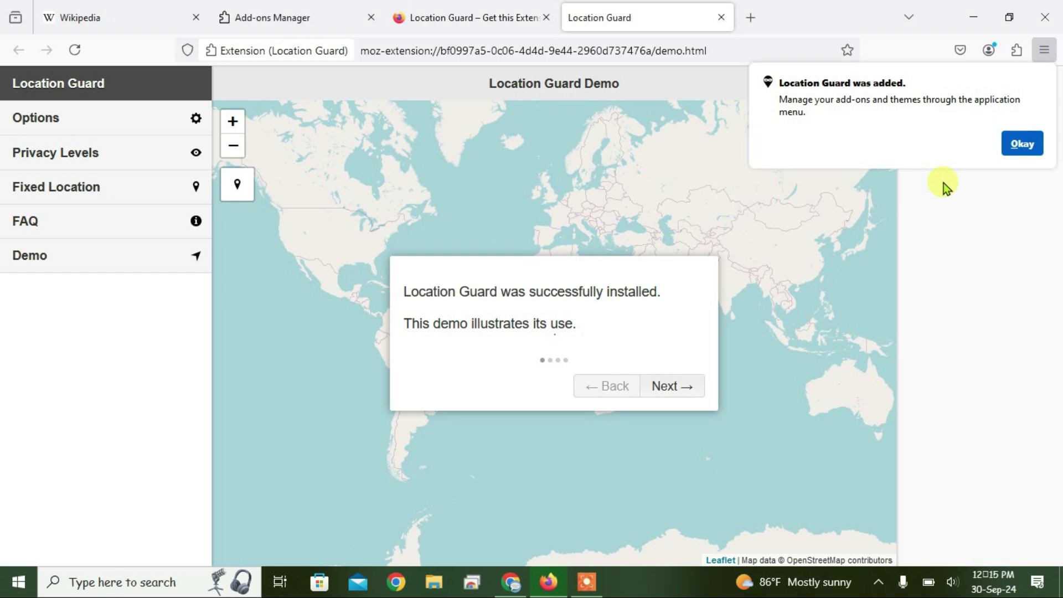
Close the demo, download page and Add-ons Manager tabs to return to Wikipedia
{"action": "left_click", "coordinate": [720, 17]}
{"action": "left_click", "coordinate": [544, 17]}
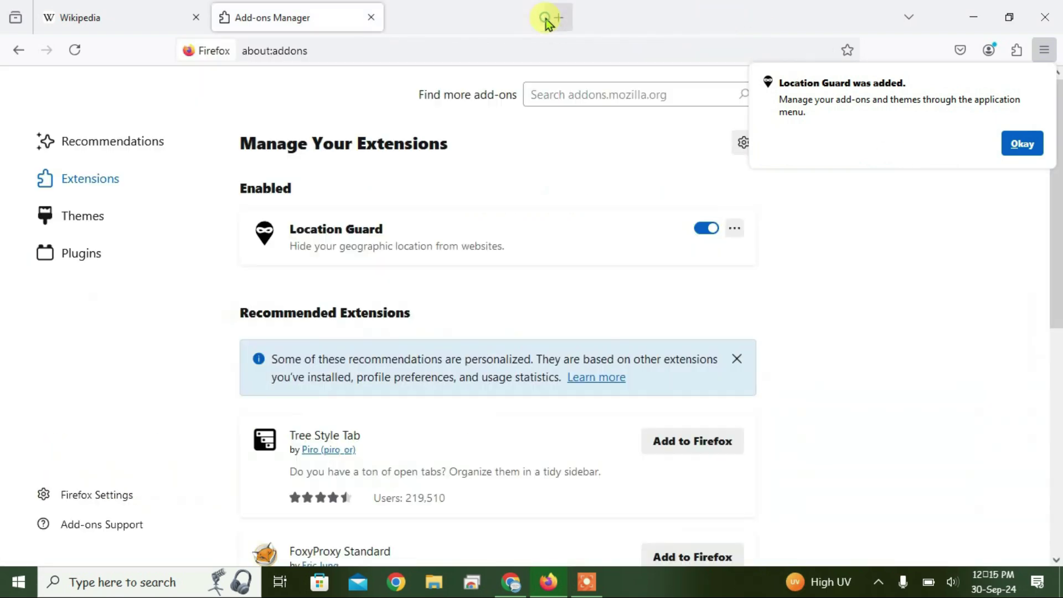
{"action": "left_click", "coordinate": [372, 18]}
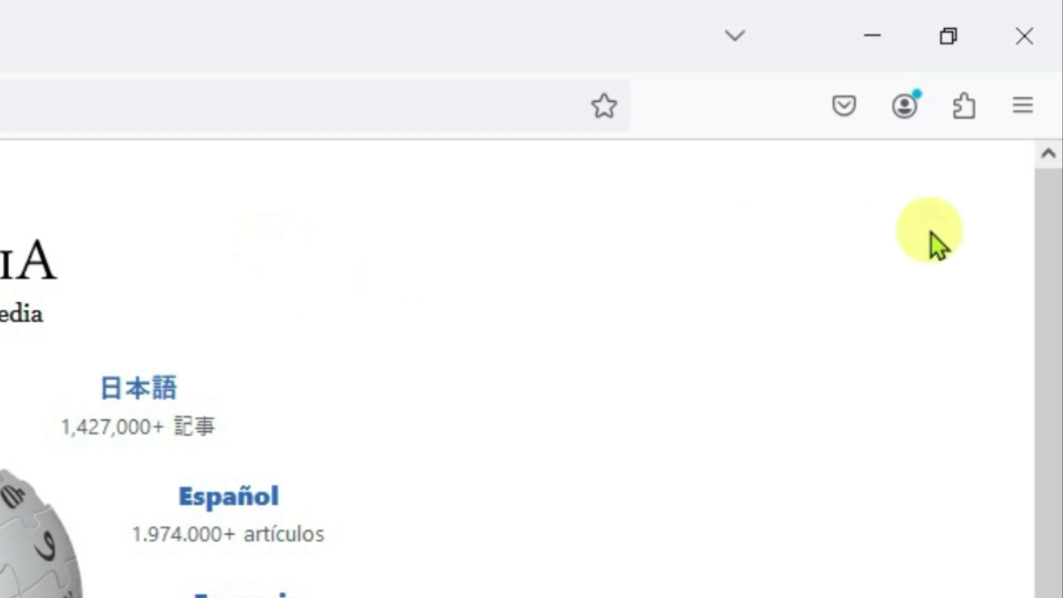
Open Location Guard's options and set the default level to Use fixed location
{"action": "left_click", "coordinate": [971, 119]}
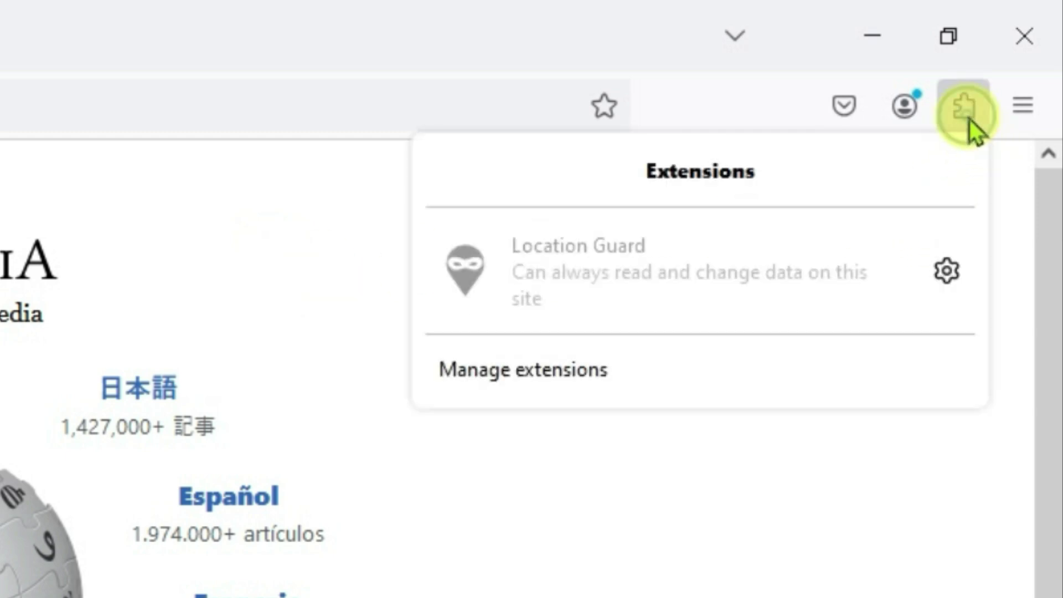
{"action": "left_click", "coordinate": [948, 271]}
{"action": "left_click", "coordinate": [856, 333]}
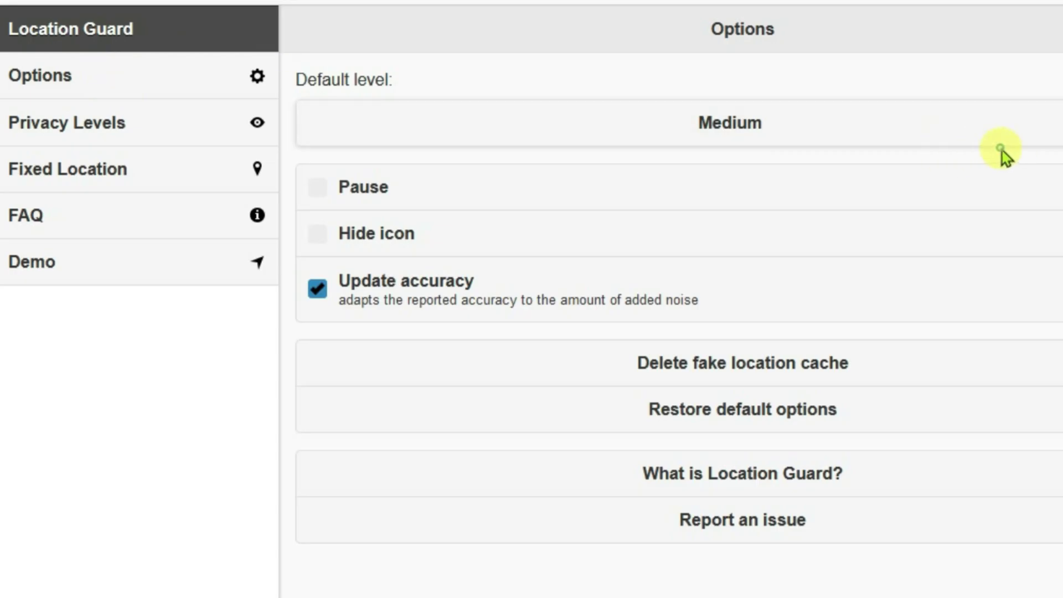
{"action": "left_click", "coordinate": [988, 140]}
{"action": "left_click", "coordinate": [463, 178]}
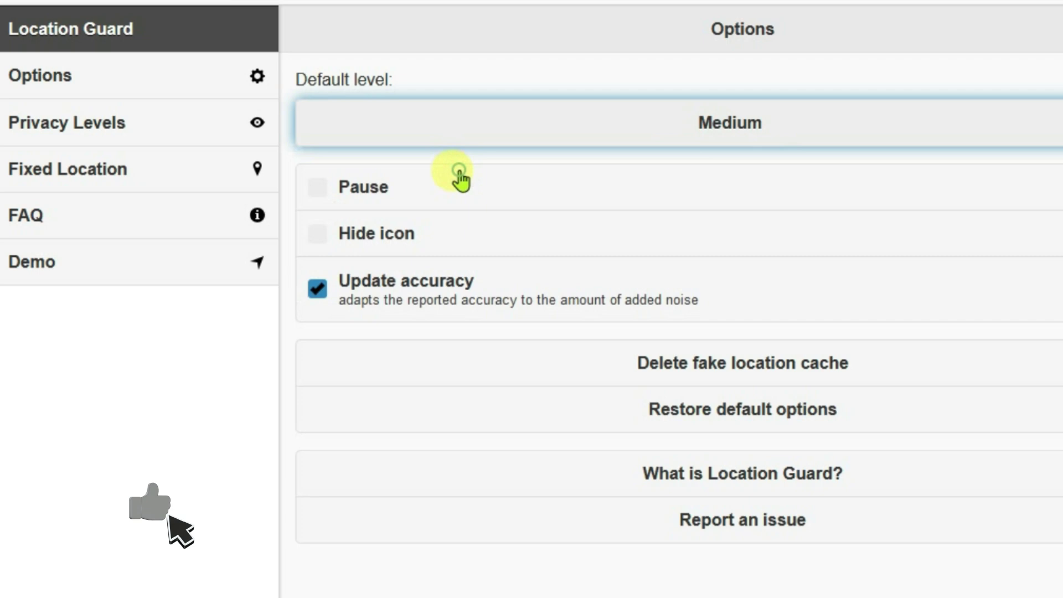
Place the Fixed Location marker on Manila, Philippines, using the world-view map
{"action": "left_click", "coordinate": [86, 185]}
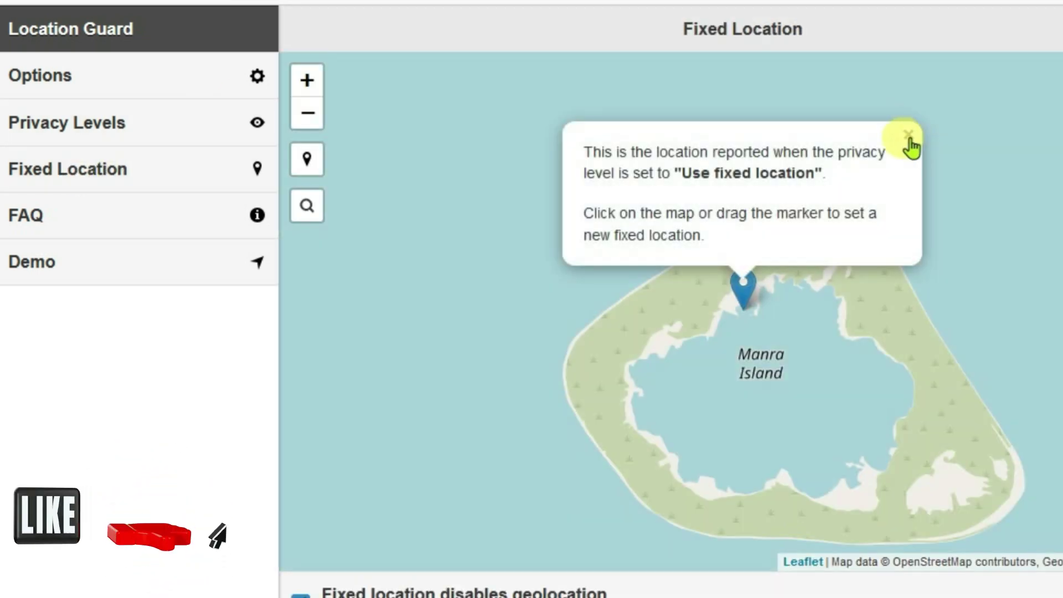
{"action": "left_click", "coordinate": [308, 122]}
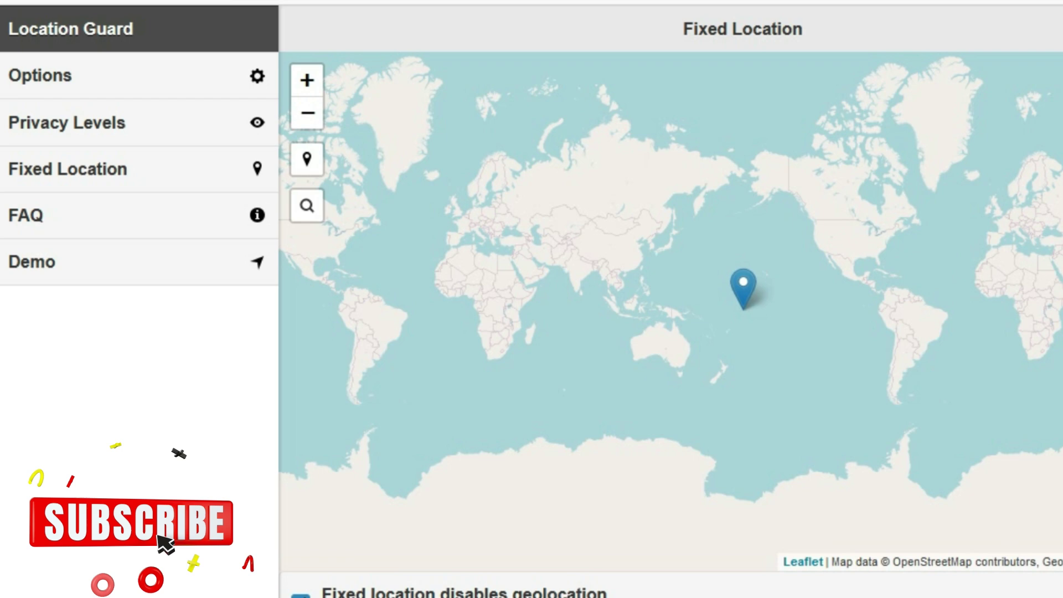
{"action": "left_click", "coordinate": [650, 331]}
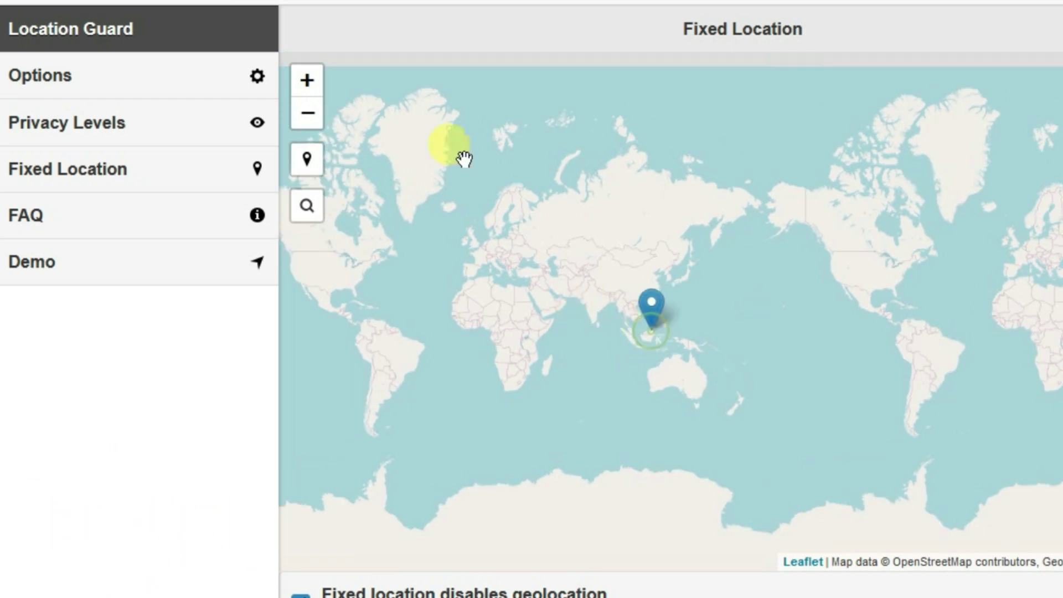
{"action": "left_click", "coordinate": [306, 80]}
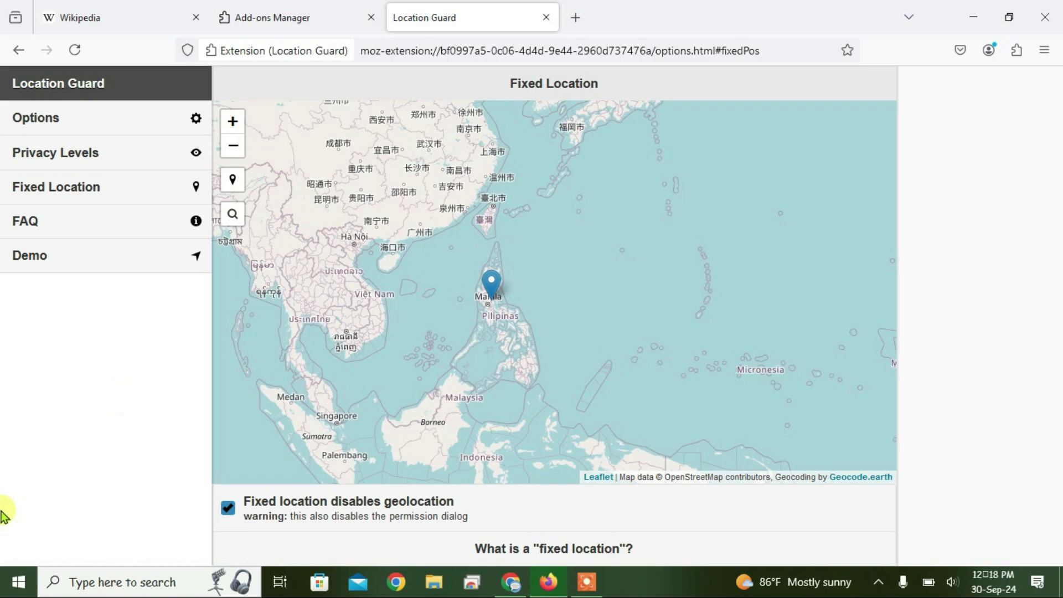
Search Google for 'whats my current location' and check the Kabayunan, Bulacan result
{"action": "left_click", "coordinate": [270, 17]}
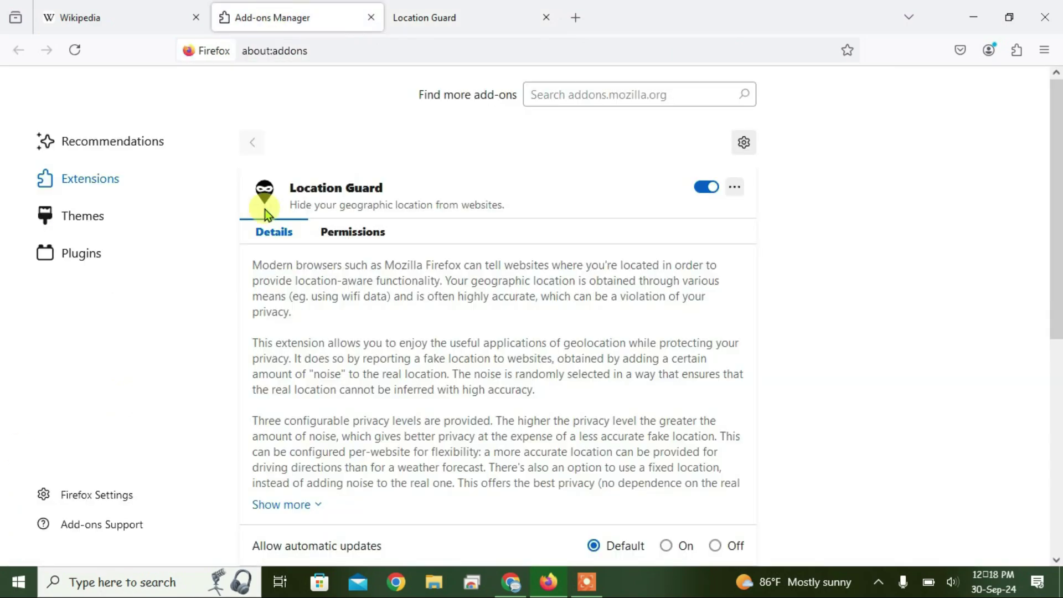
{"action": "key", "text": "ctrl+l"}
{"action": "type", "text": "whats"}
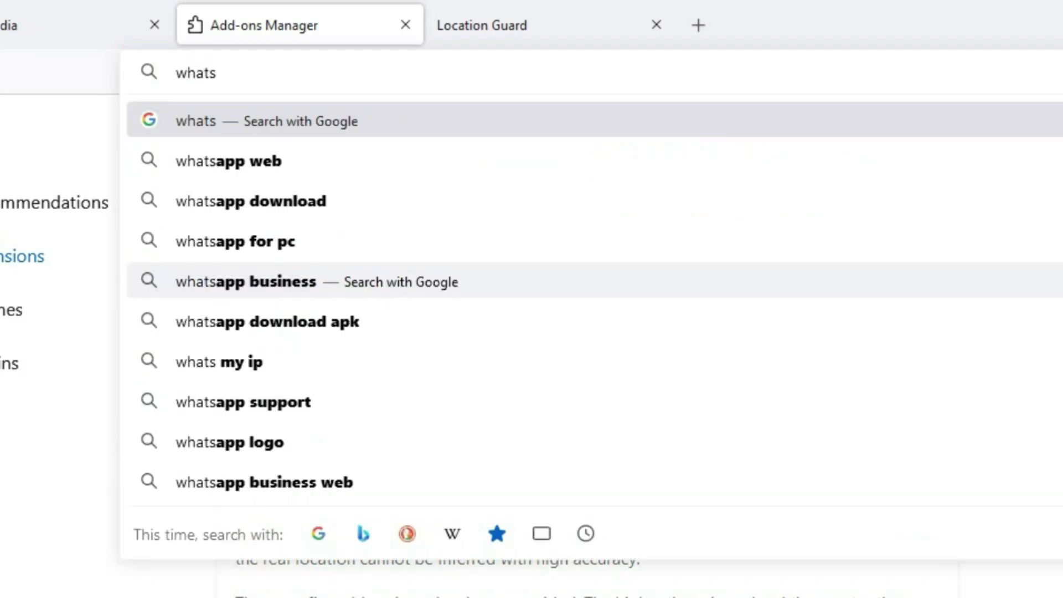
{"action": "type", "text": " my current location"}
{"action": "key", "text": "Return"}
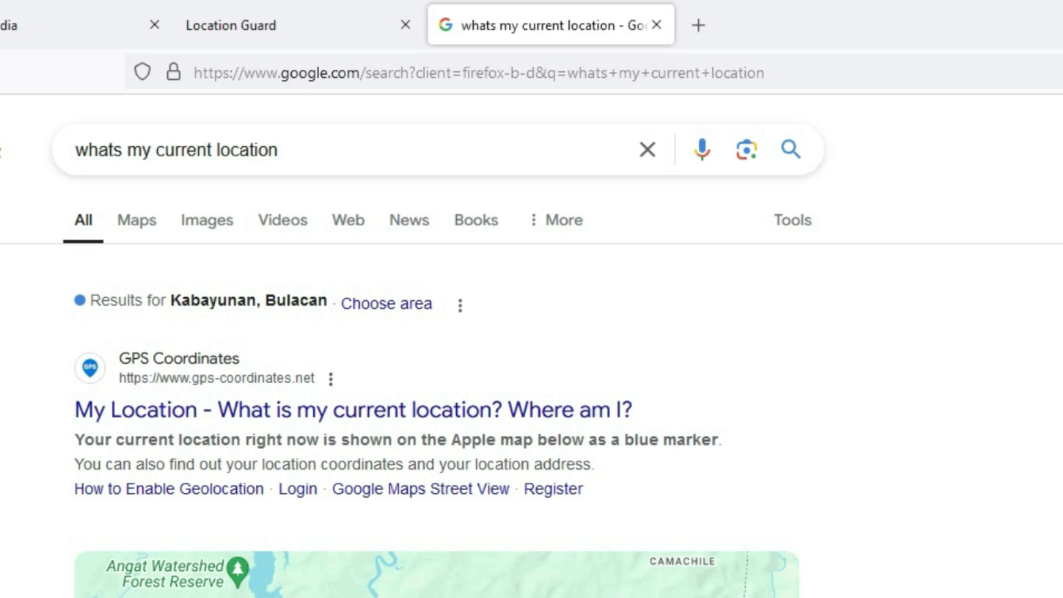
{"action": "scroll", "coordinate": [531, 374], "scroll_direction": "down", "scroll_amount": 5}
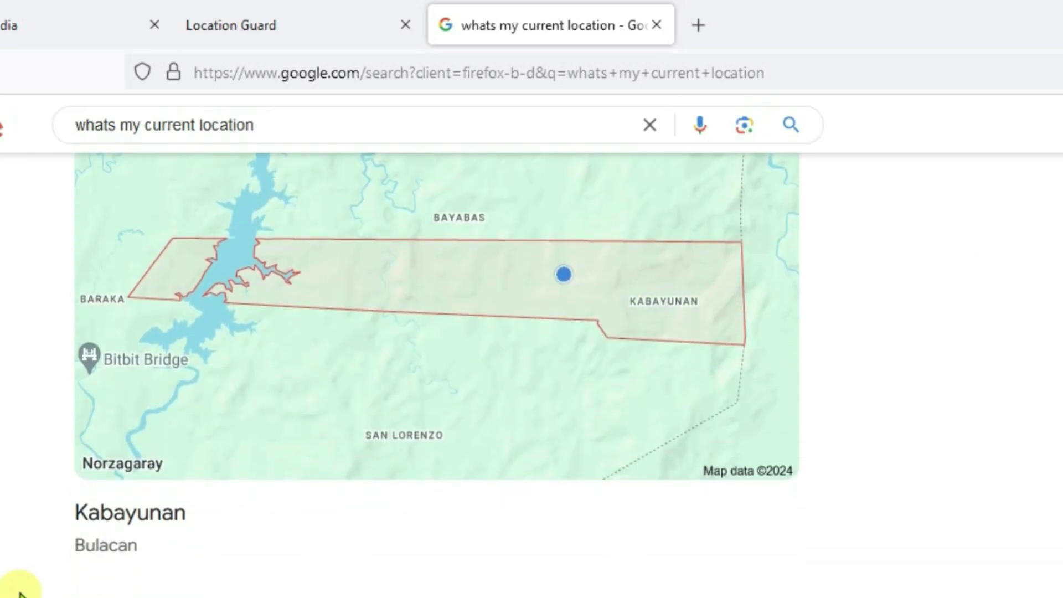
{"action": "double_click", "coordinate": [77, 548]}
{"action": "left_click", "coordinate": [150, 550]}
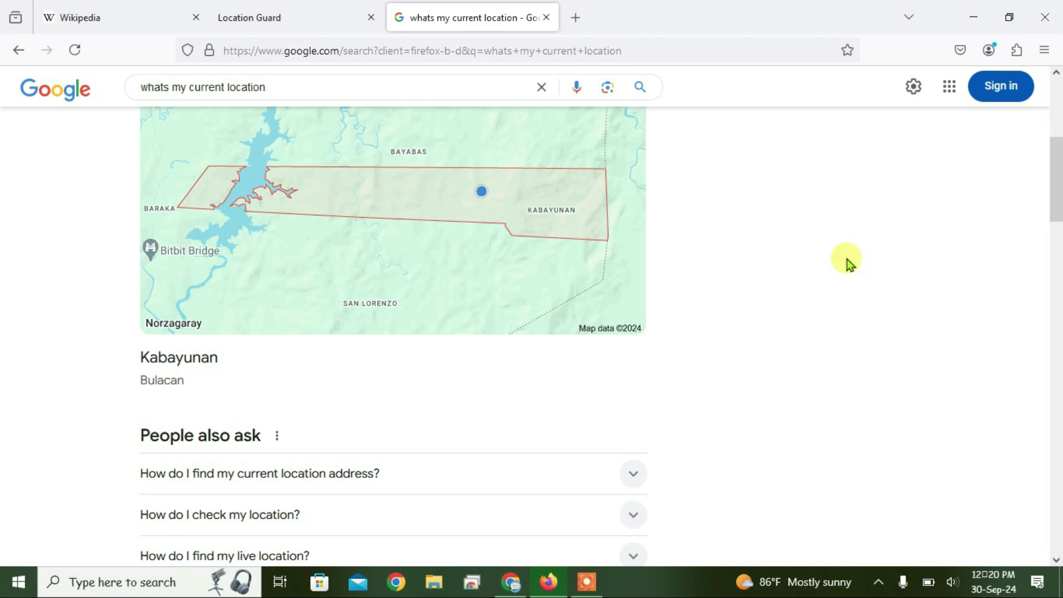
{"action": "left_click_drag", "start_coordinate": [1055, 195], "coordinate": [1056, 453]}
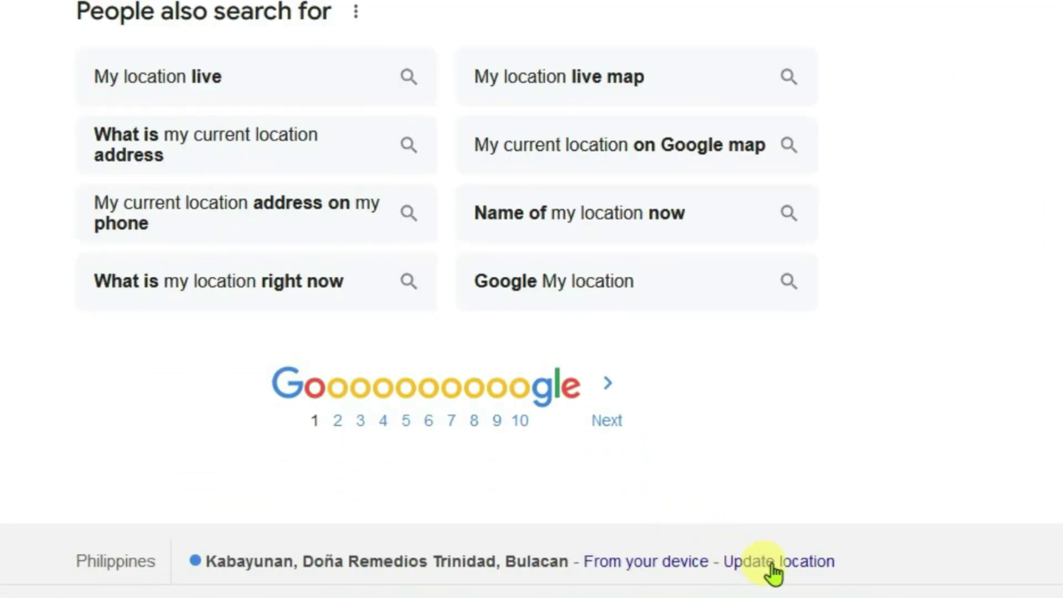
Update location so Google reports Pasong Tamo, Quezon City, Metro Manila
{"action": "left_click", "coordinate": [771, 563]}
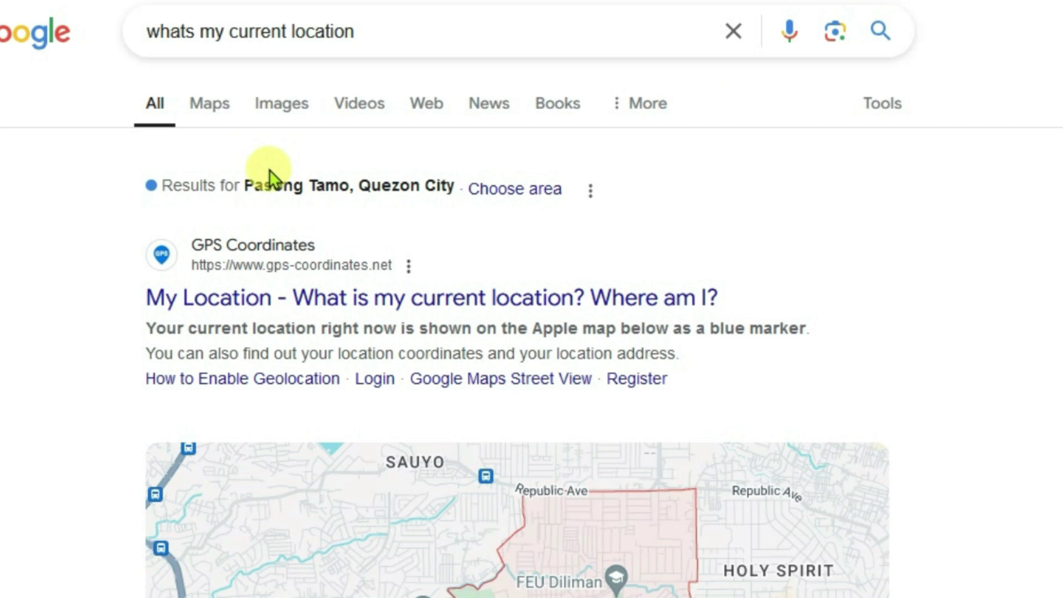
{"action": "scroll", "coordinate": [278, 166], "scroll_direction": "down", "scroll_amount": 5}
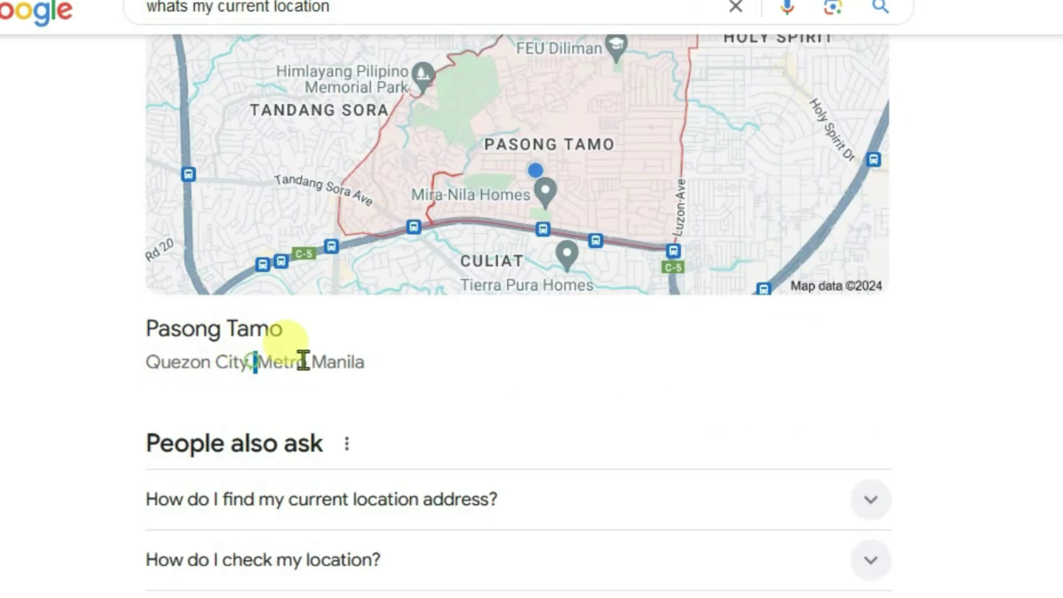
{"action": "left_click_drag", "start_coordinate": [303, 360], "coordinate": [387, 368]}
{"action": "left_click", "coordinate": [387, 368]}
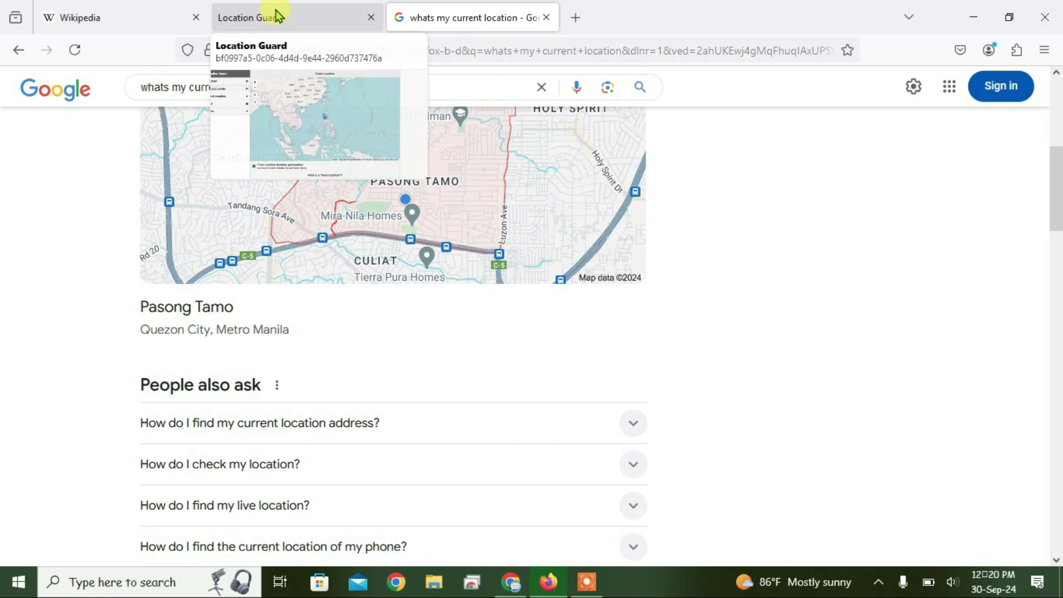
Return to Location Guard's Options and uncheck Pause
{"action": "left_click", "coordinate": [278, 12]}
{"action": "left_click", "coordinate": [120, 76]}
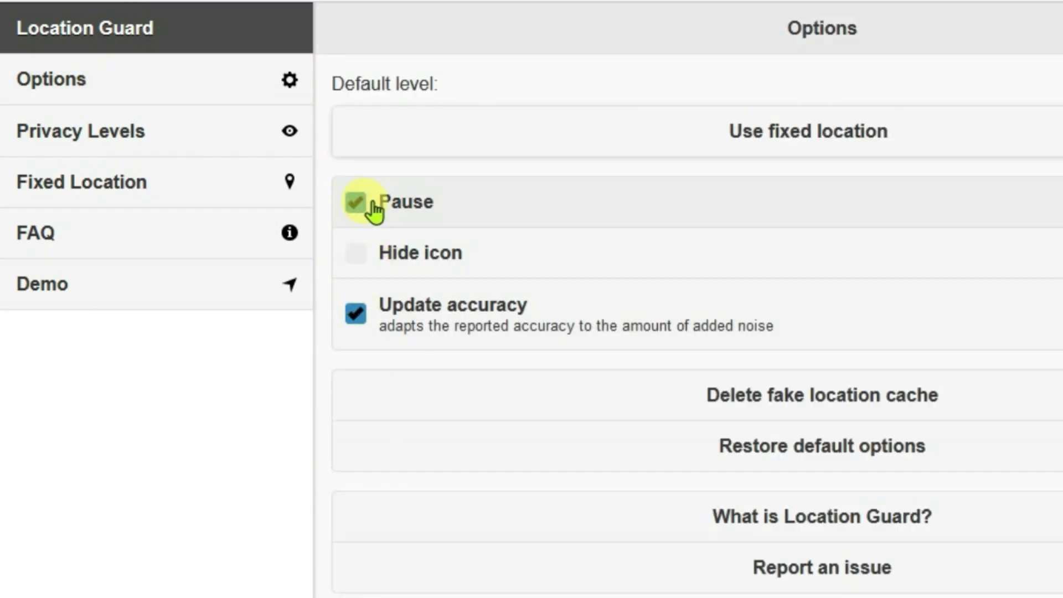
{"action": "left_click", "coordinate": [397, 212]}
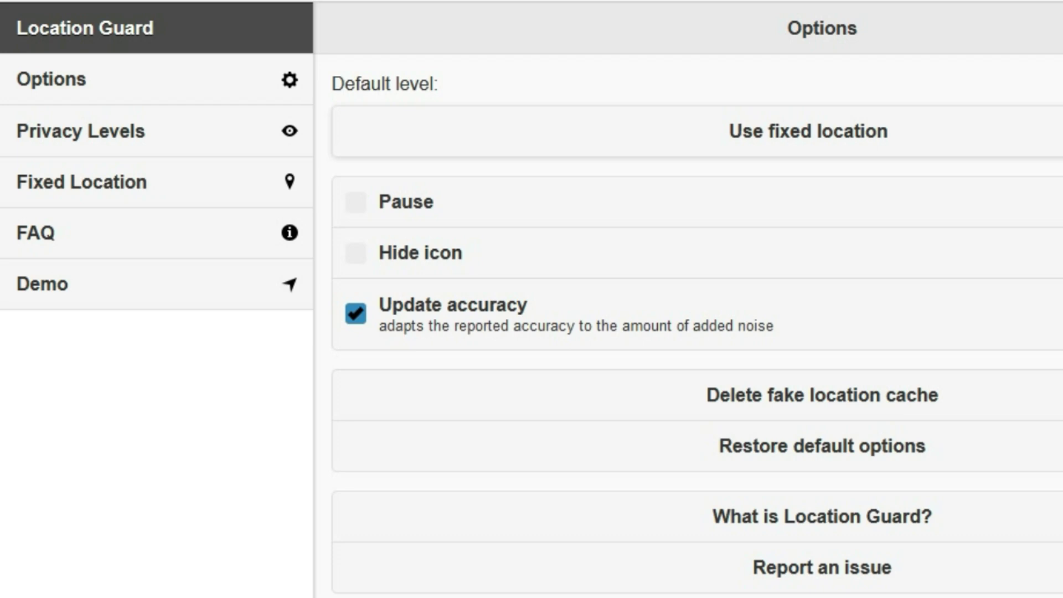